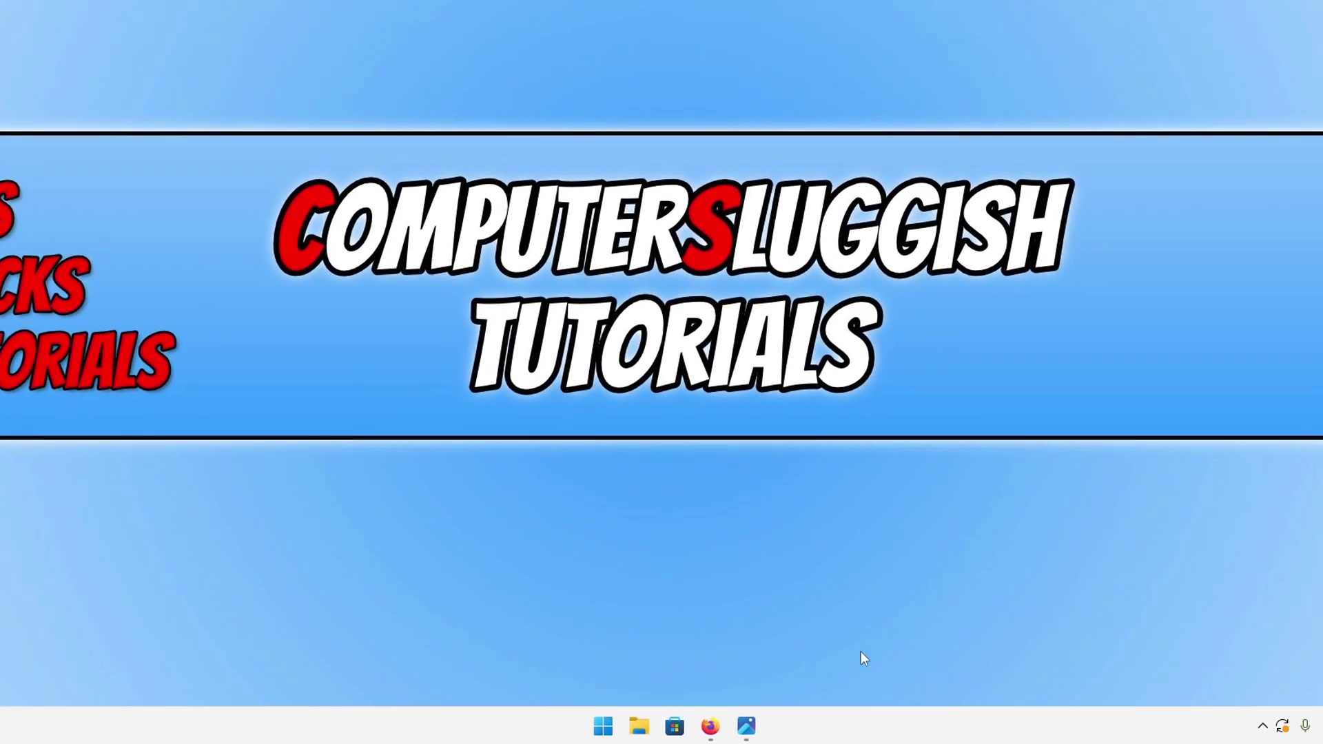
Open Windows Settings from the Start right-click menu and go to System › Multi-tasking
right_click(602, 723)
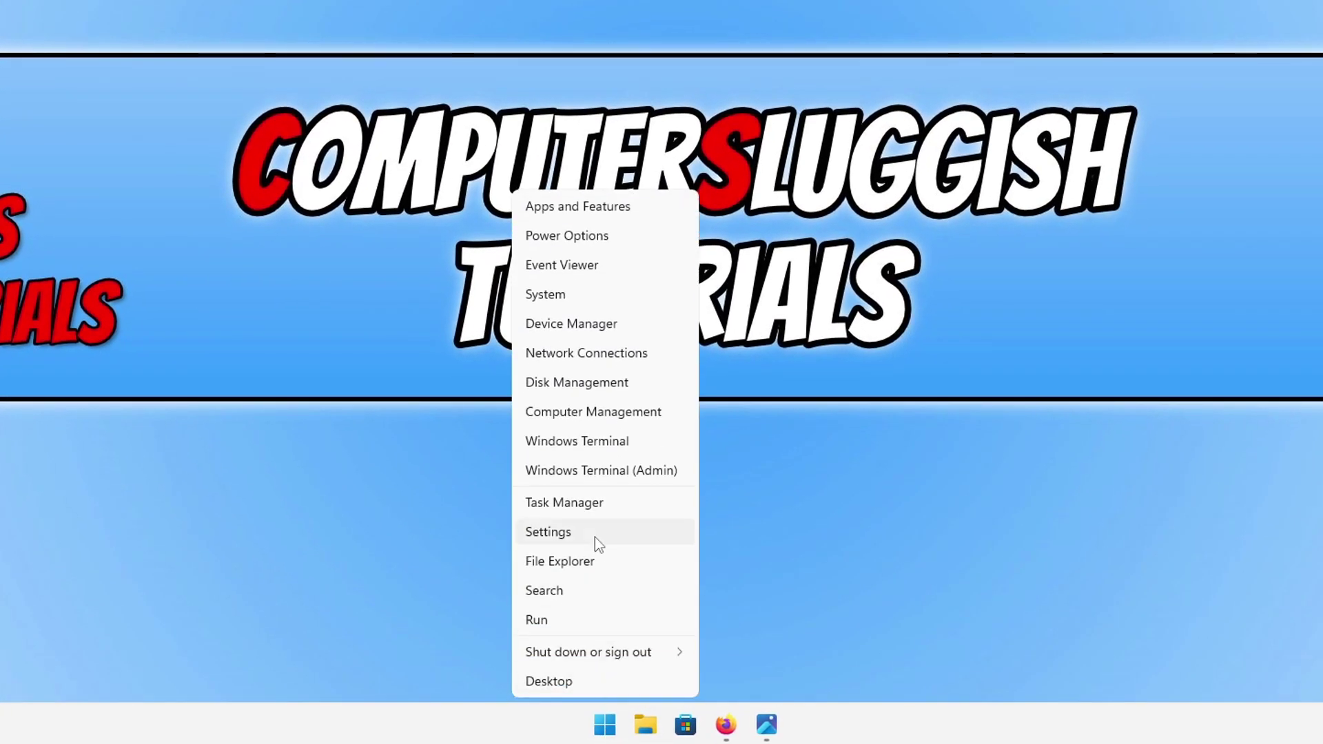
left_click(594, 535)
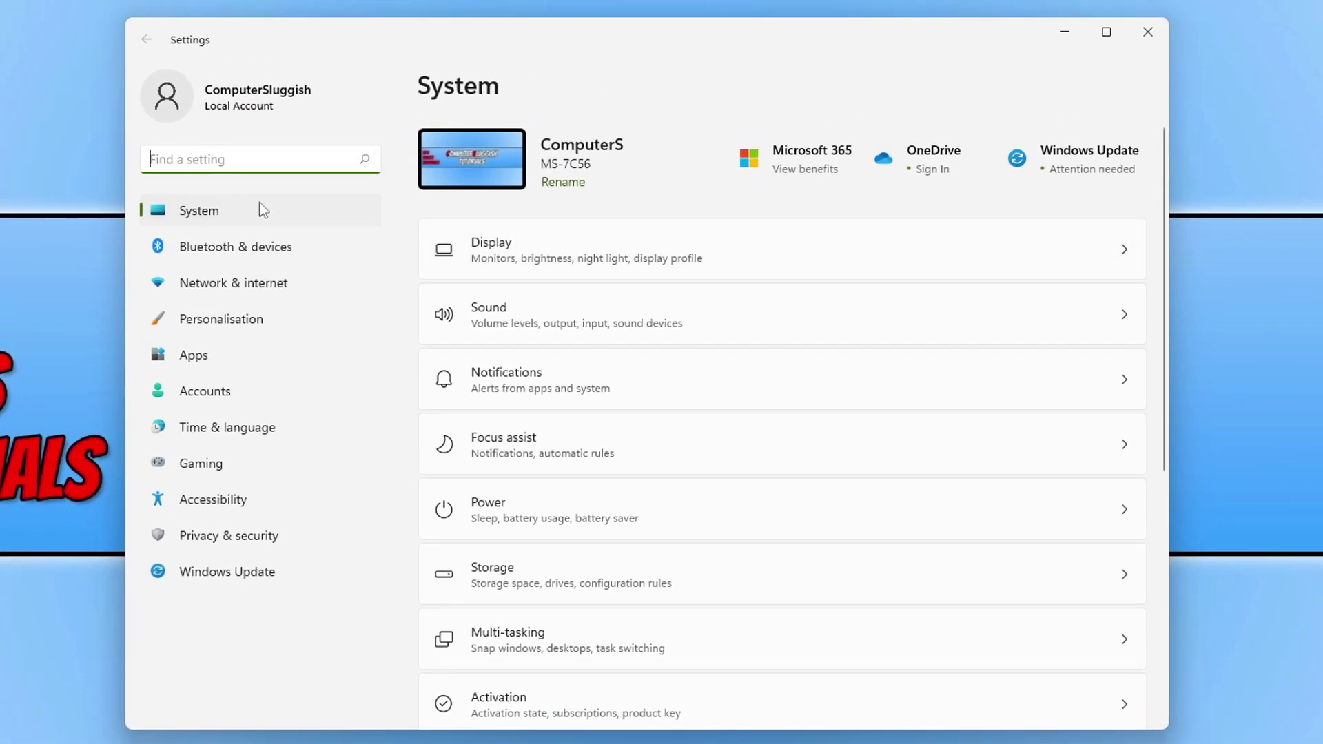
scroll(774, 331, "down", 3)
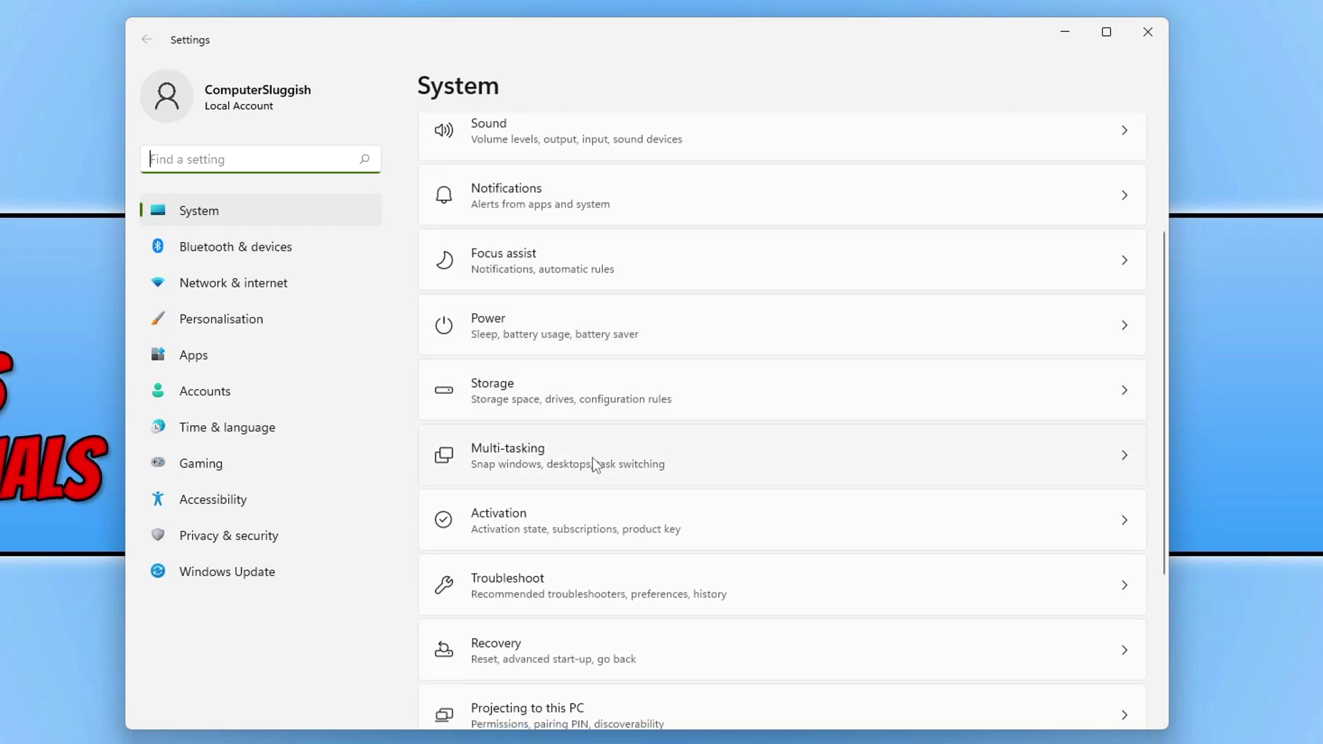
left_click(634, 461)
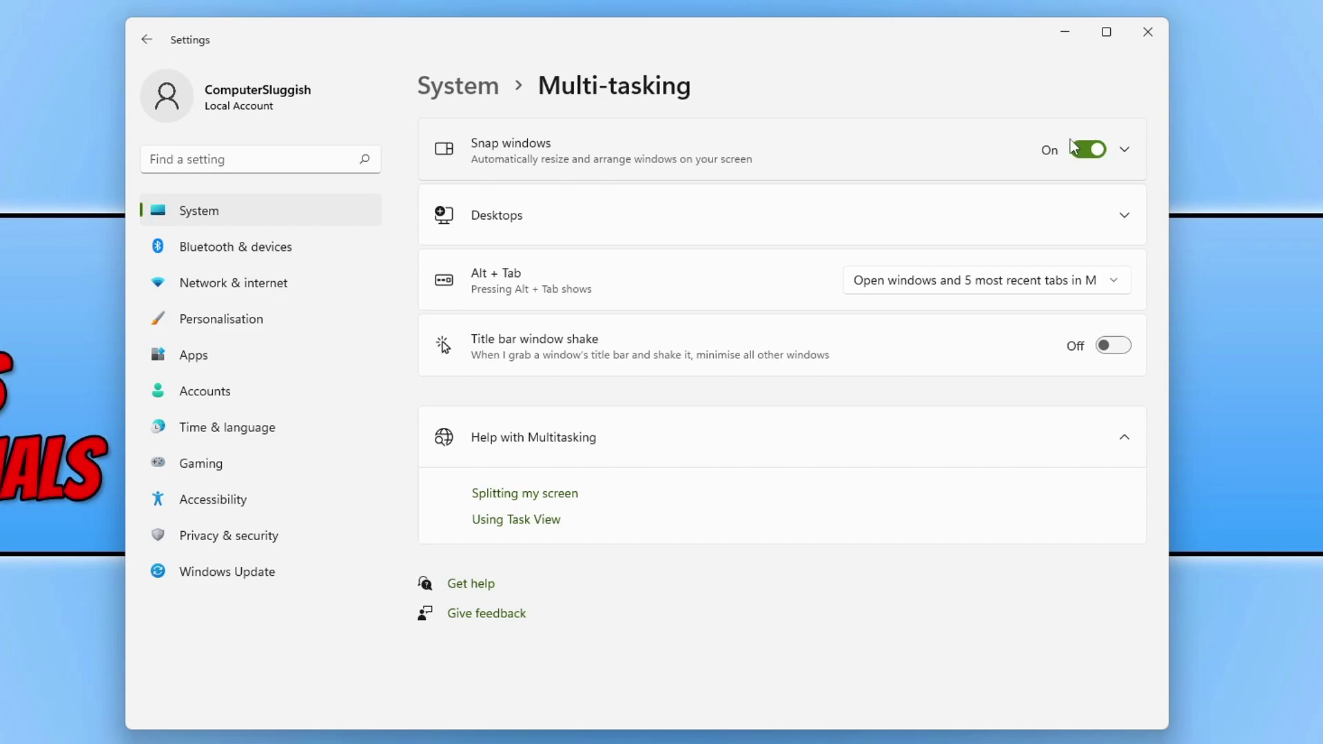
Expand Snap windows to list its six ticked snap options
left_click(1125, 153)
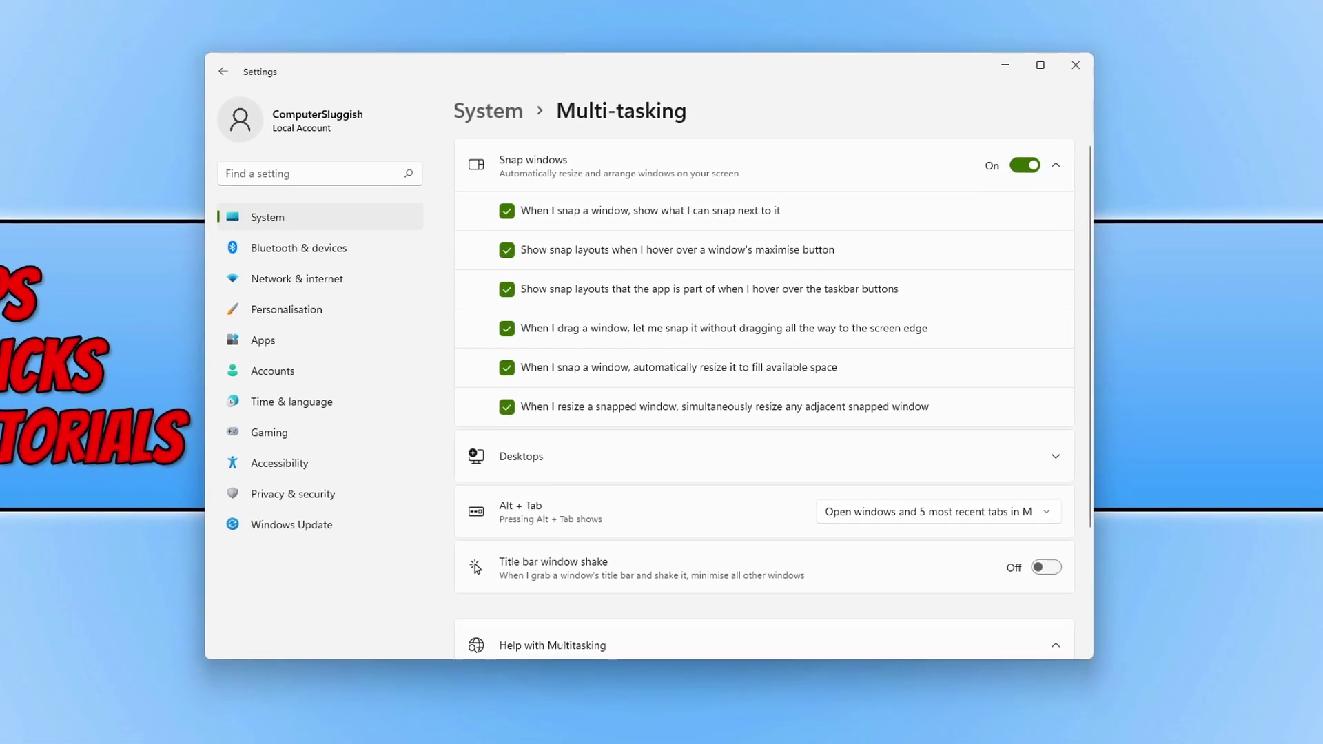
Drag the Settings window to the left screen edge so it snaps into the left half
left_click_drag(625, 90, 2, 135)
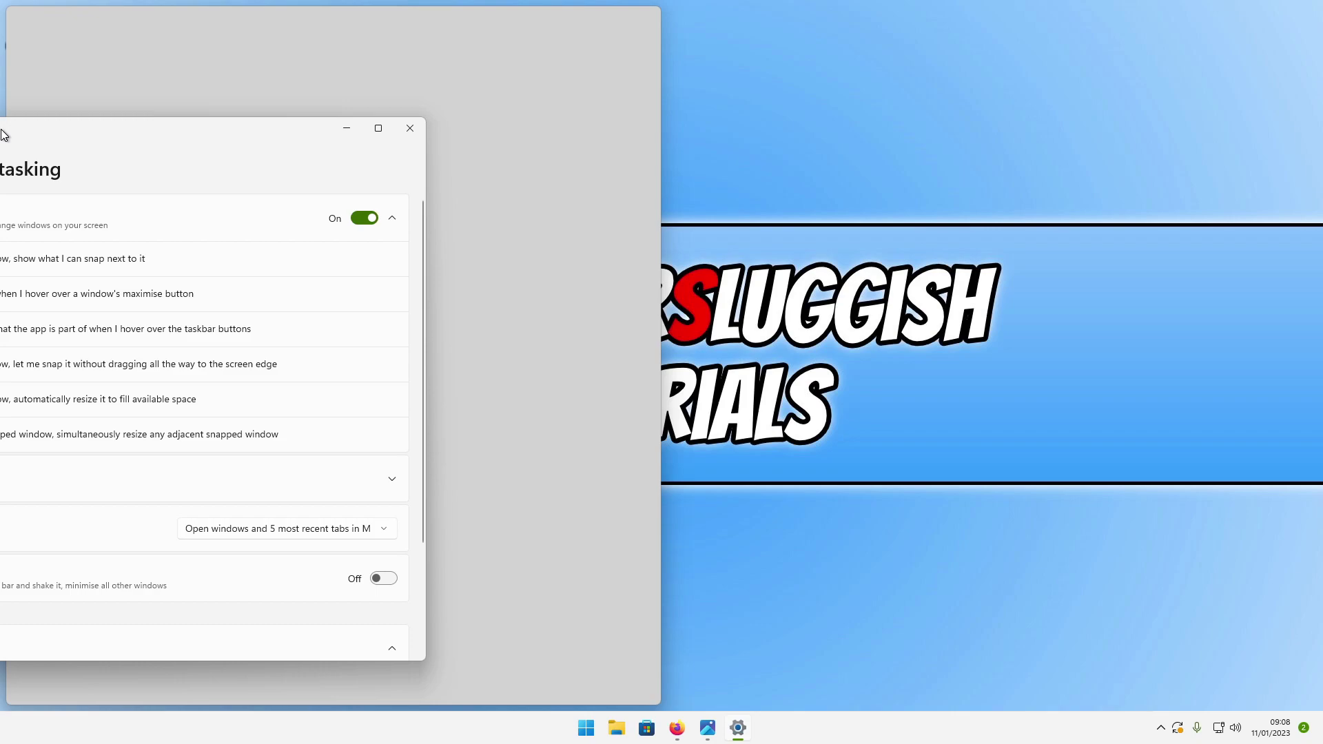
left_click_drag(2, 134, 1, 134)
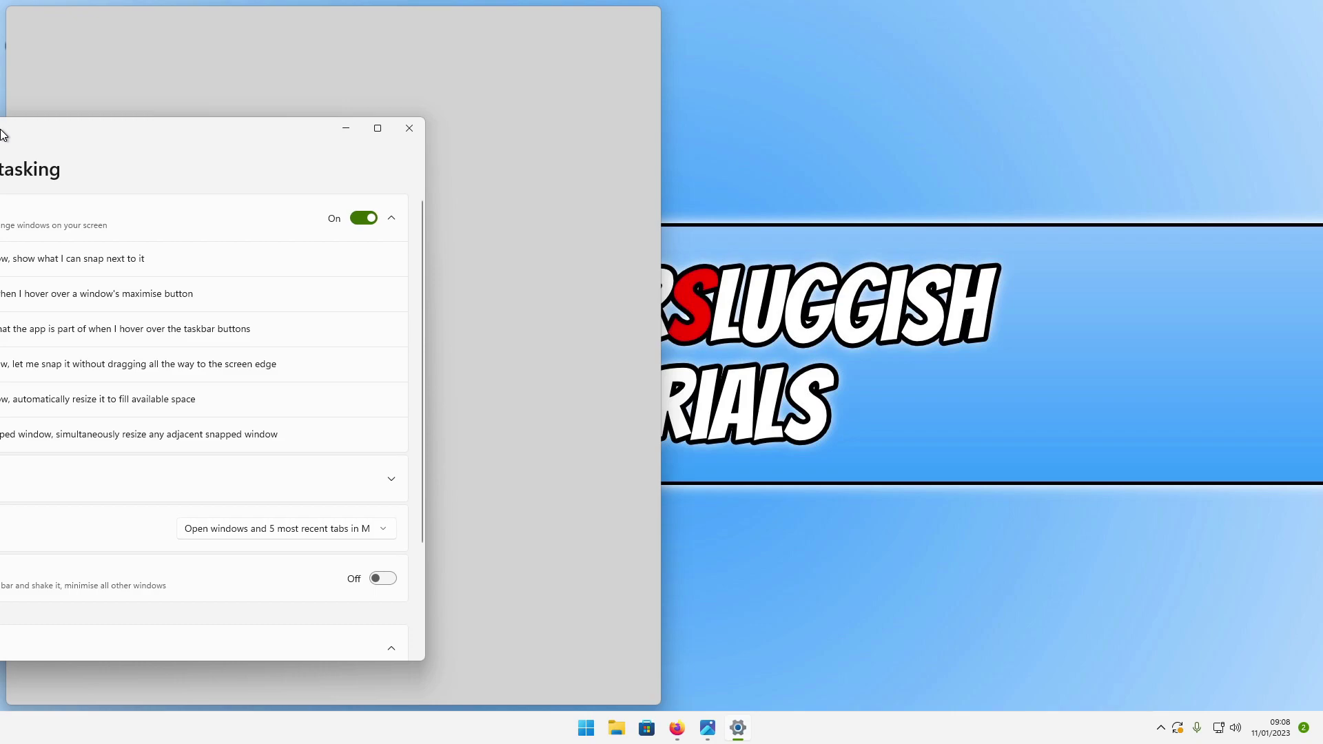
left_click_drag(2, 135, 2, 134)
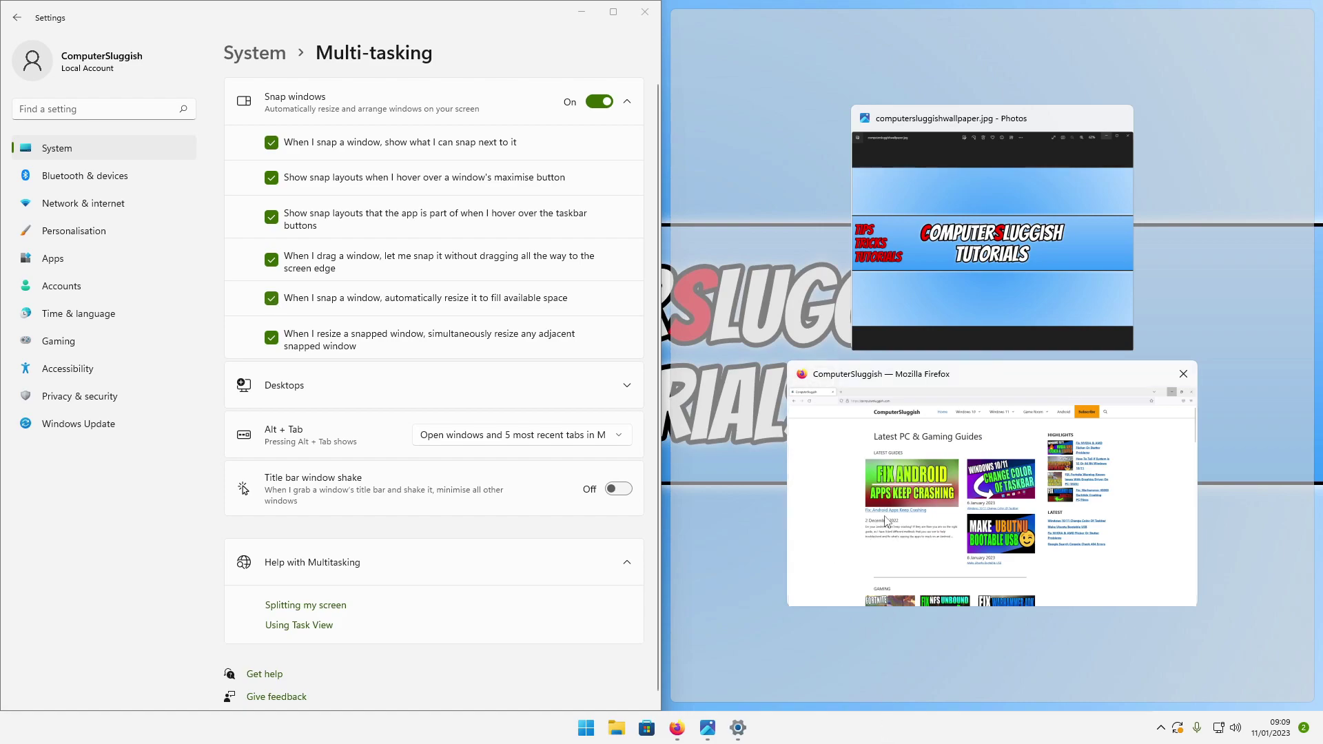
Snap Firefox into the right half and open the Change Color Of Taskbar article; Settings returns to System
left_click(886, 522)
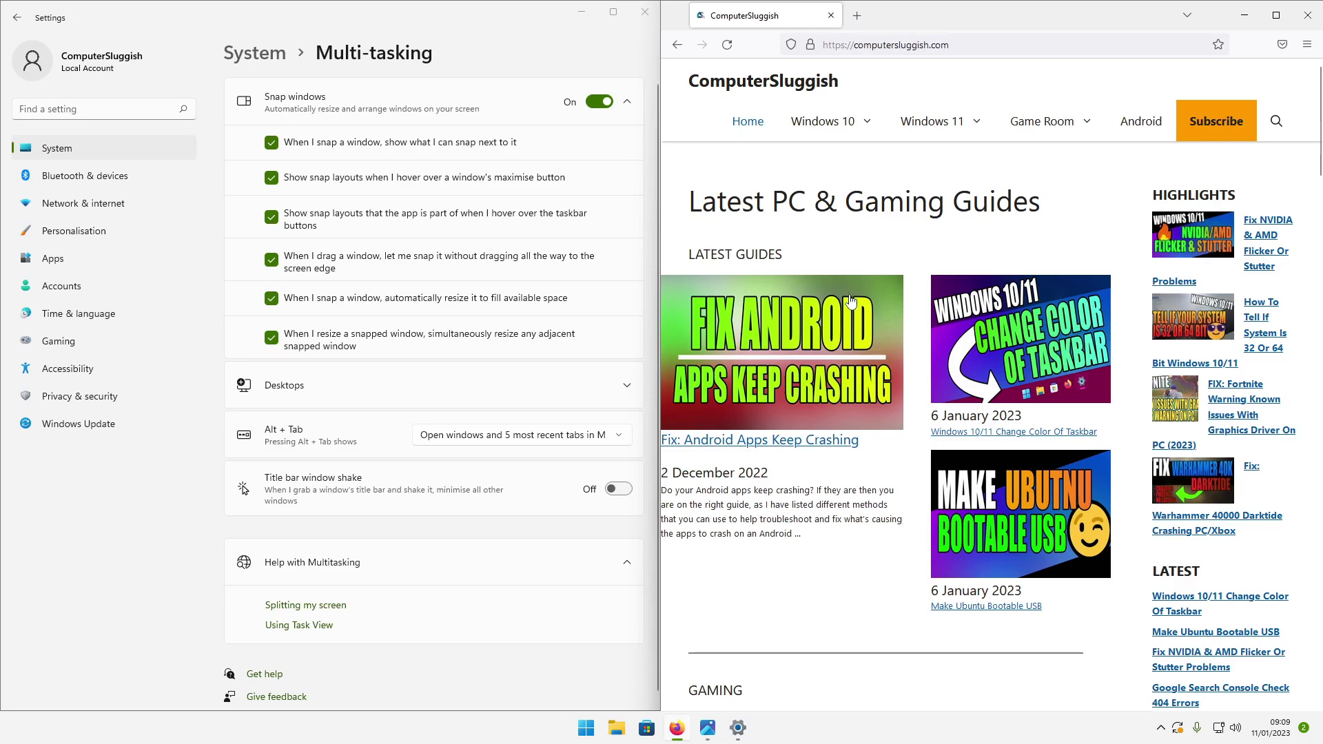
scroll(1001, 356, "down", 10)
scroll(1001, 356, "up", 10)
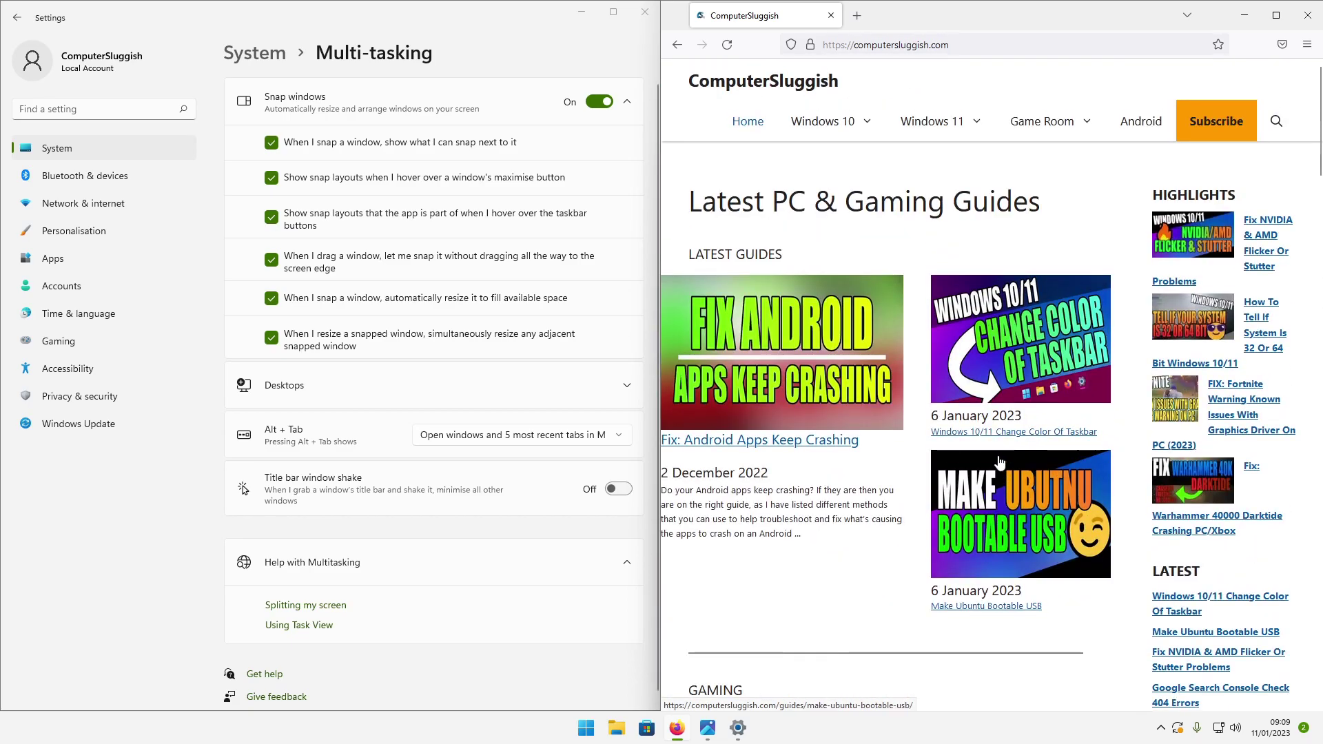
scroll(978, 400, "down", 15)
scroll(964, 443, "up", 12)
scroll(964, 442, "up", 3)
left_click(1082, 353)
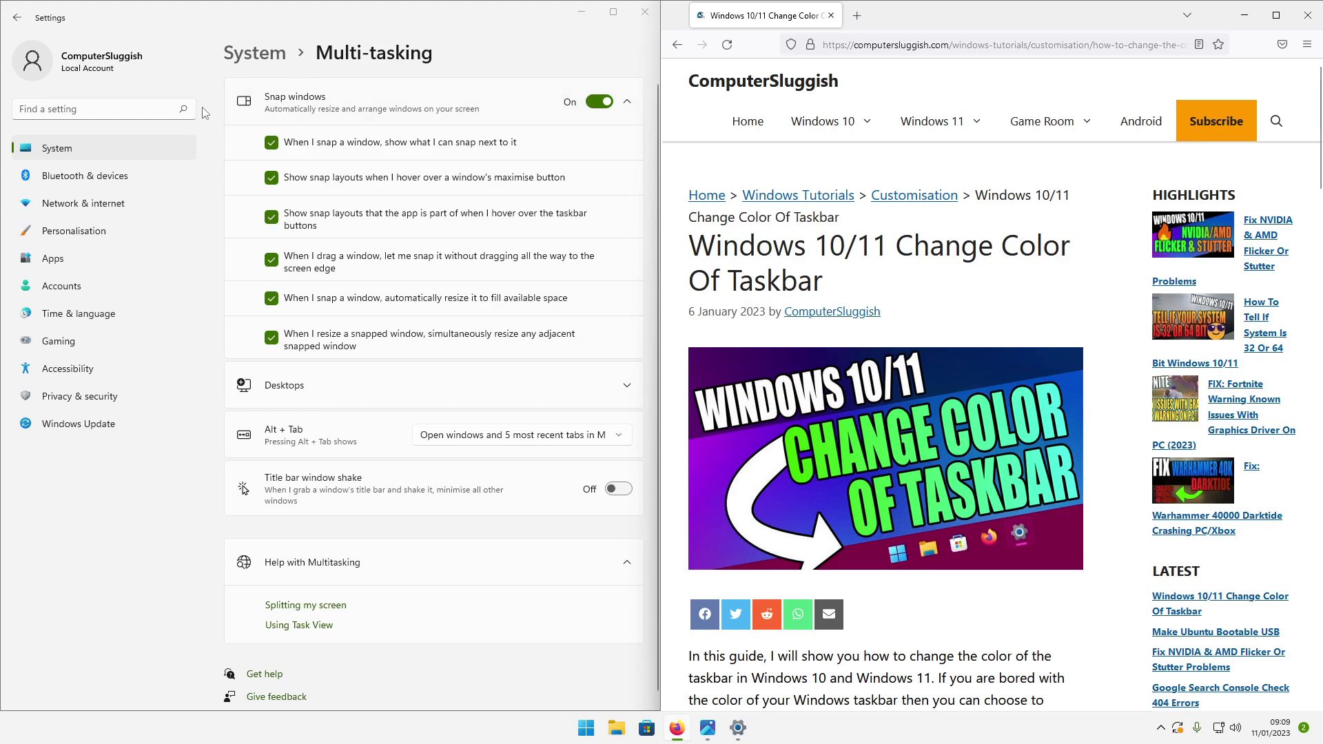
left_click(16, 19)
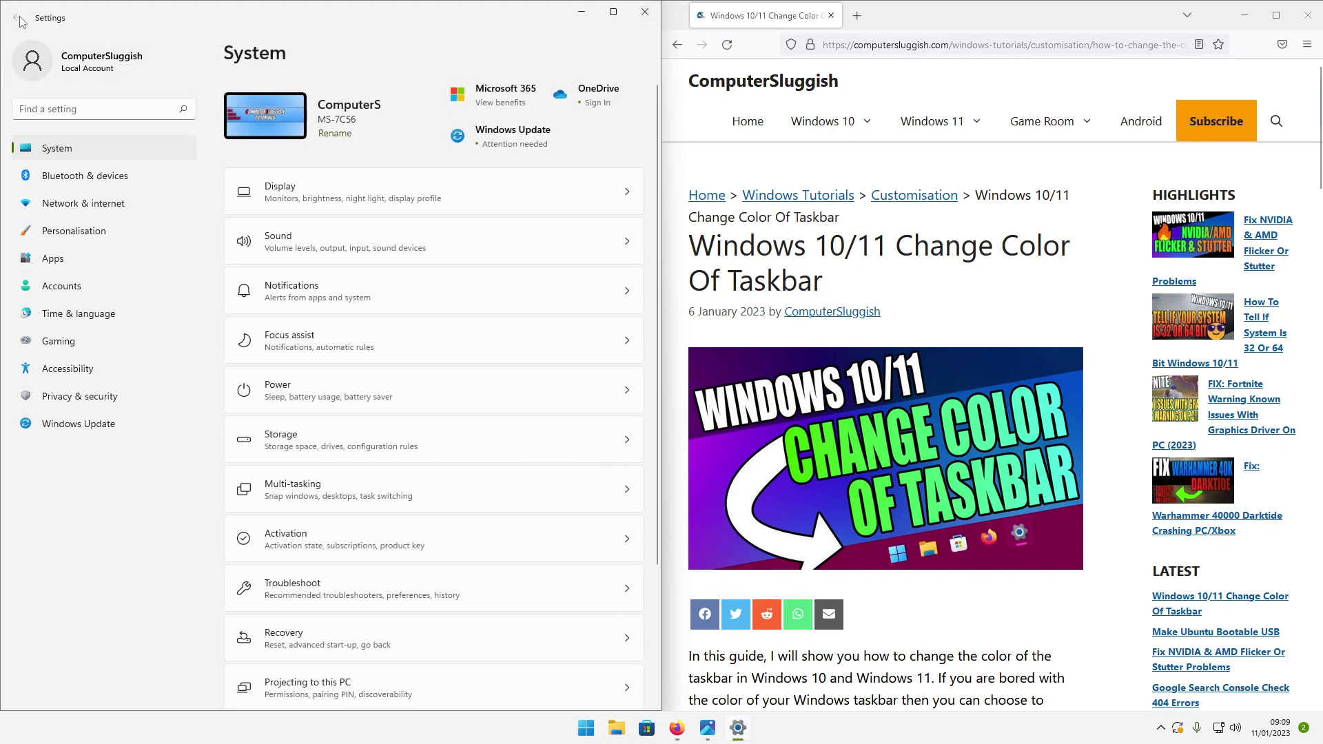
Open the System › Power settings page
scroll(348, 400, "down", 10)
scroll(517, 407, "up", 10)
left_click(488, 393)
Search Start for 'notepad', launch Notepad and move its window leftwards
left_click(587, 728)
type("notepad")
left_click(567, 360)
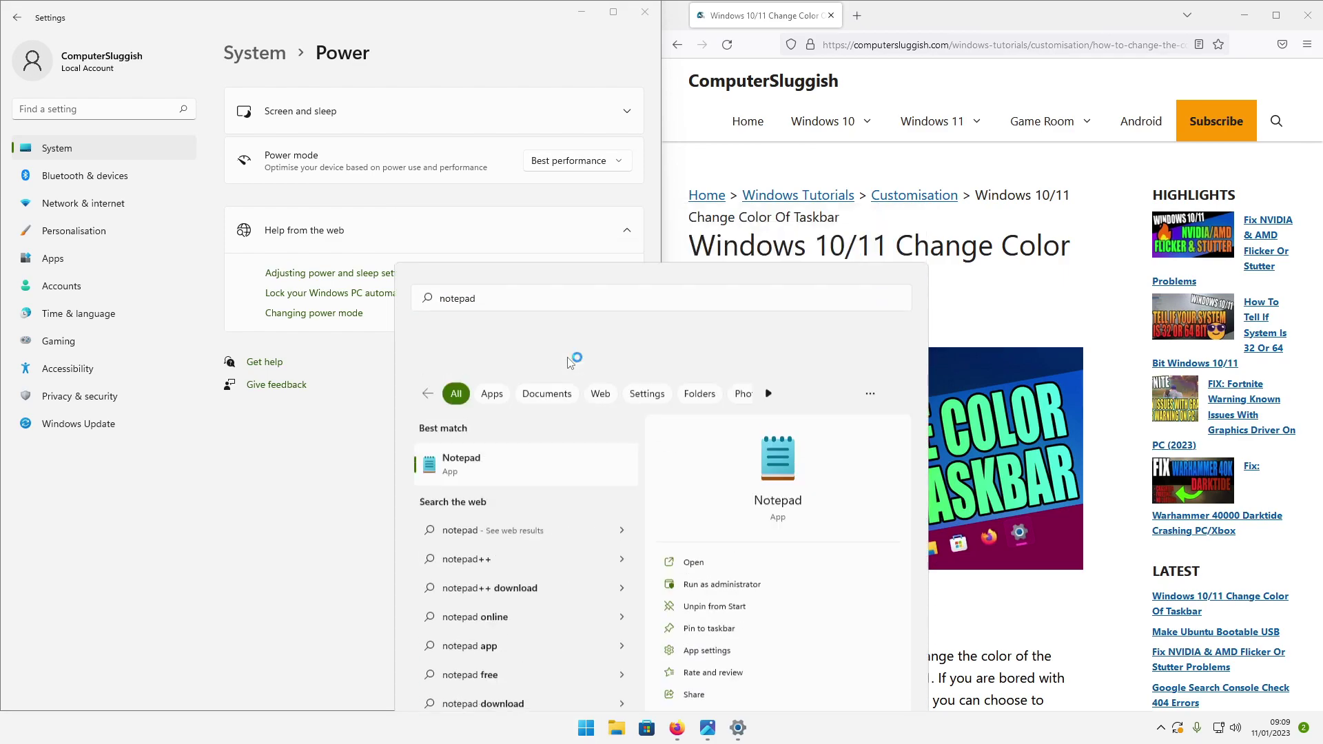
left_click_drag(591, 273, 438, 213)
Snap Notepad into the left half and type 'ngwenhiogb' and 'computersluggish.com'
left_click_drag(445, 214, 5, 178)
type("ngwenhiogb  ")
type("computersluggish")
type(".com")
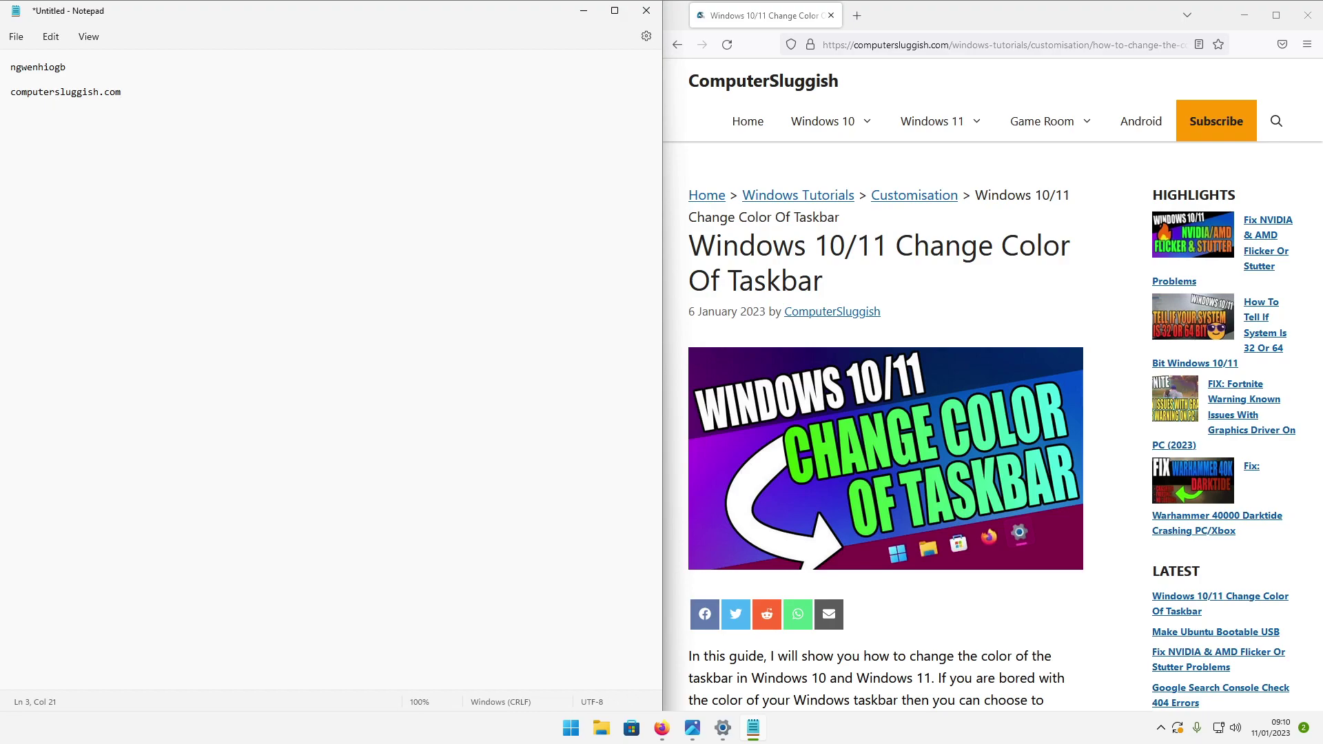
Use Win+arrow keys to unsnap Notepad and snap it into the right half
key("super+Down")
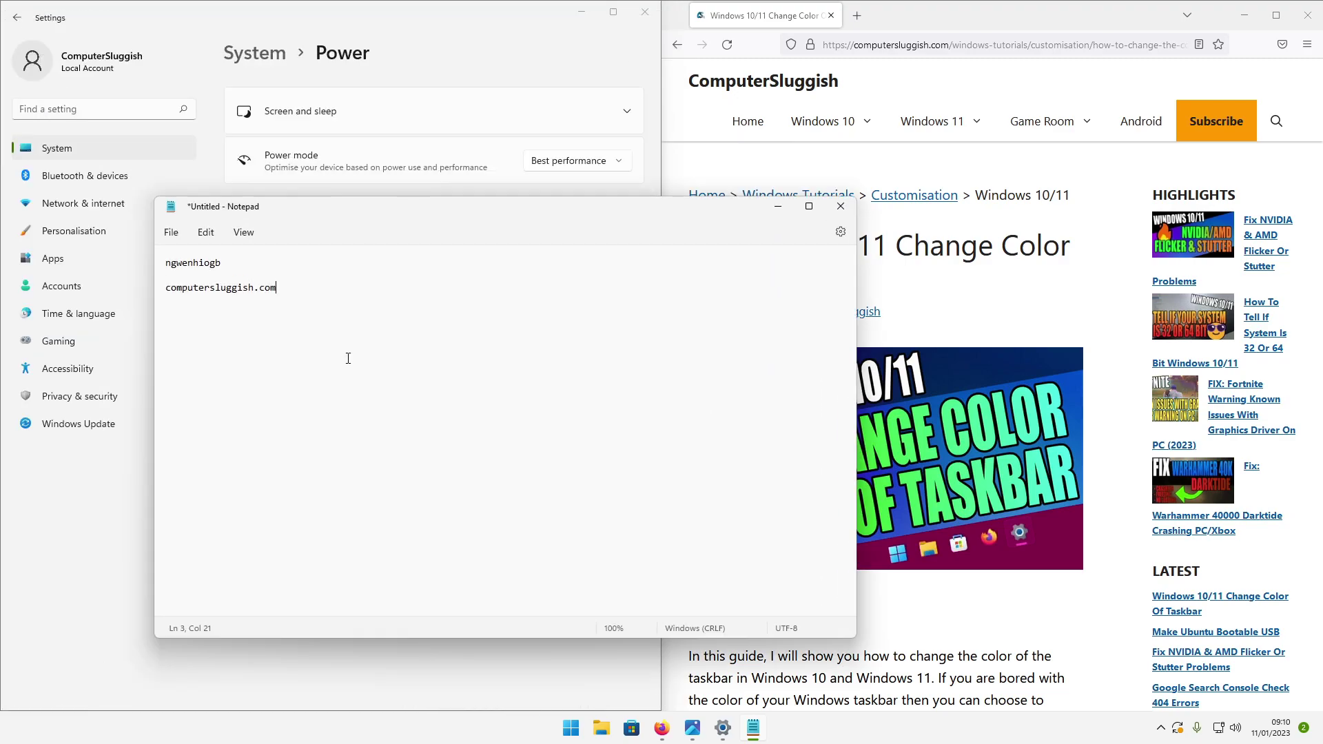
key("super+Left")
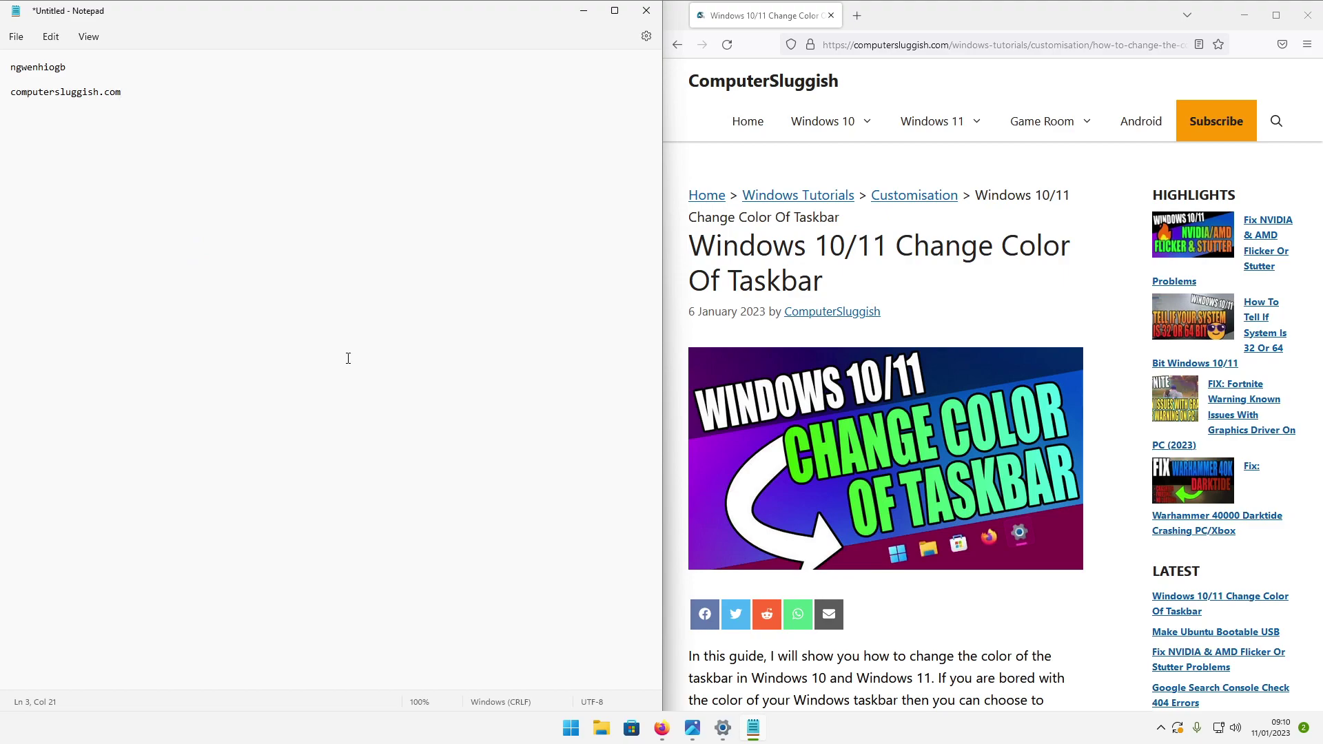
key("super+Down")
key("super+Right")
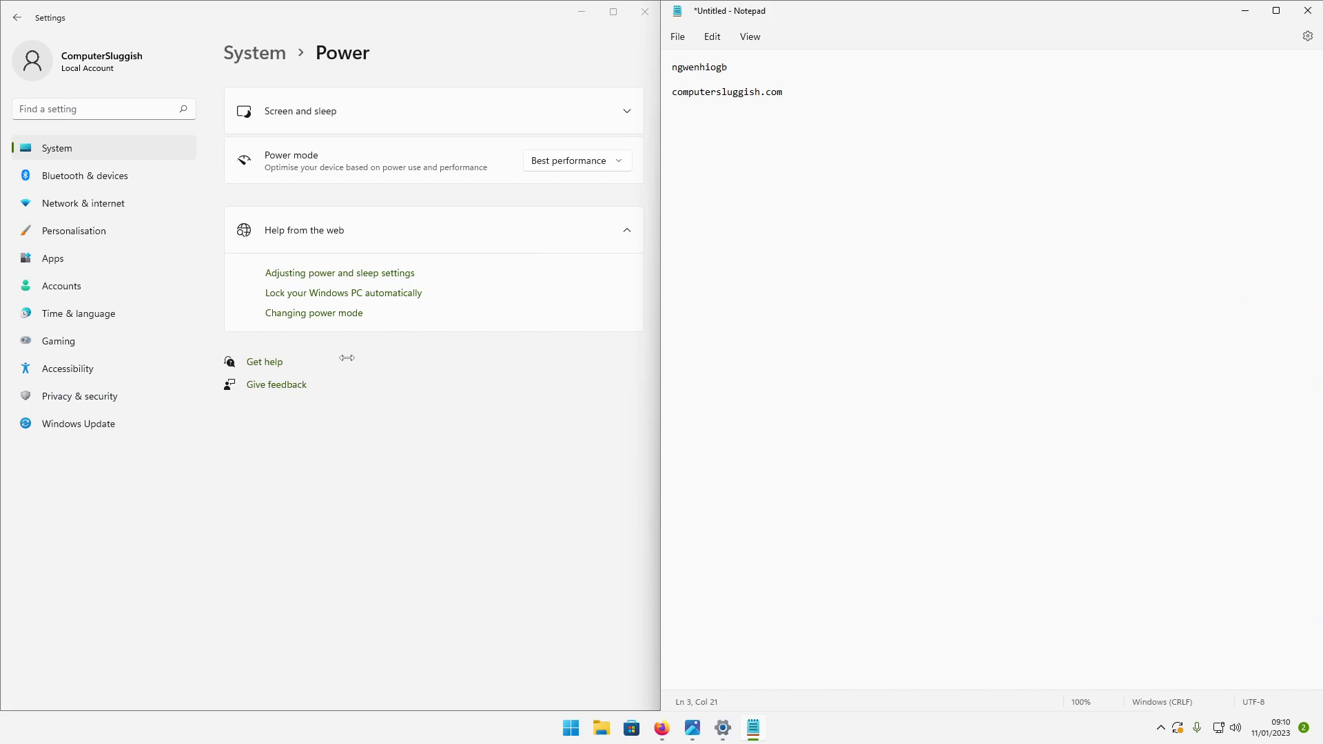
Put Notepad in the top-right quarter and Firefox in the bottom-right, then open the wallpaper in Photos
key("super+Up")
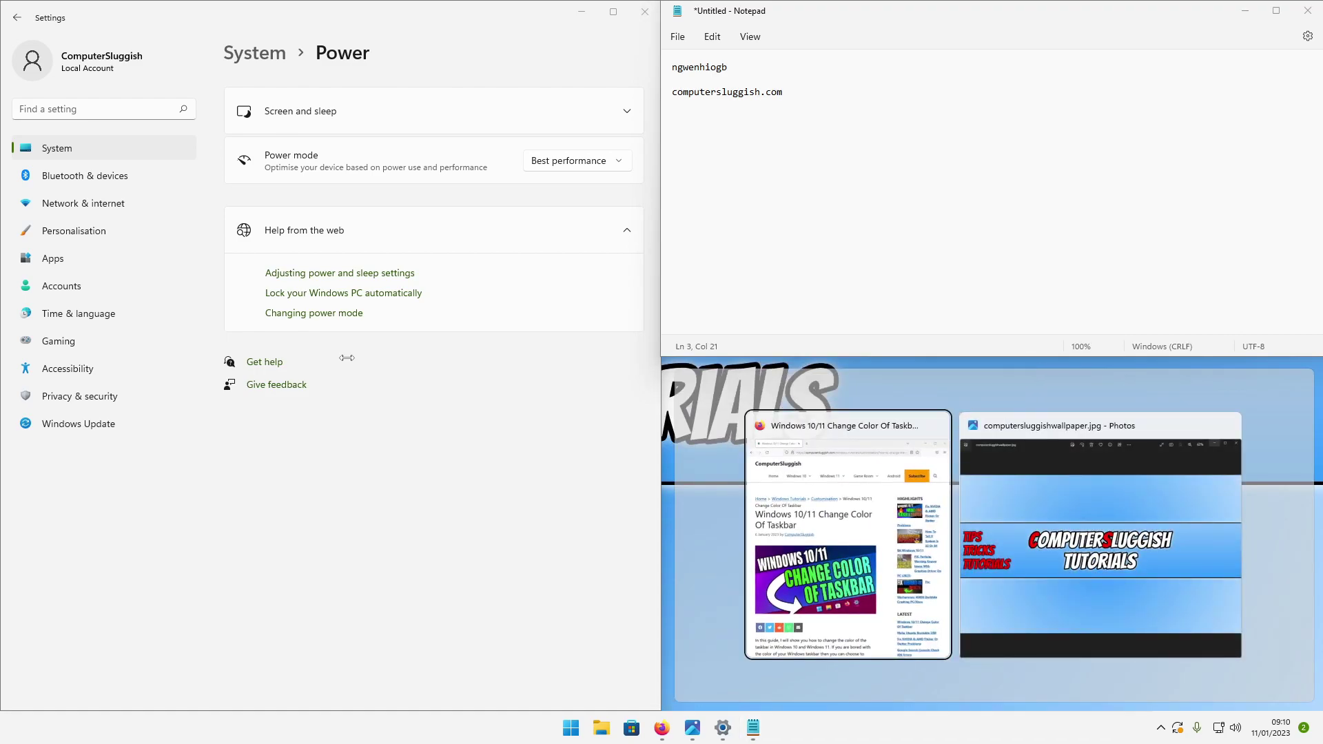
left_click(833, 475)
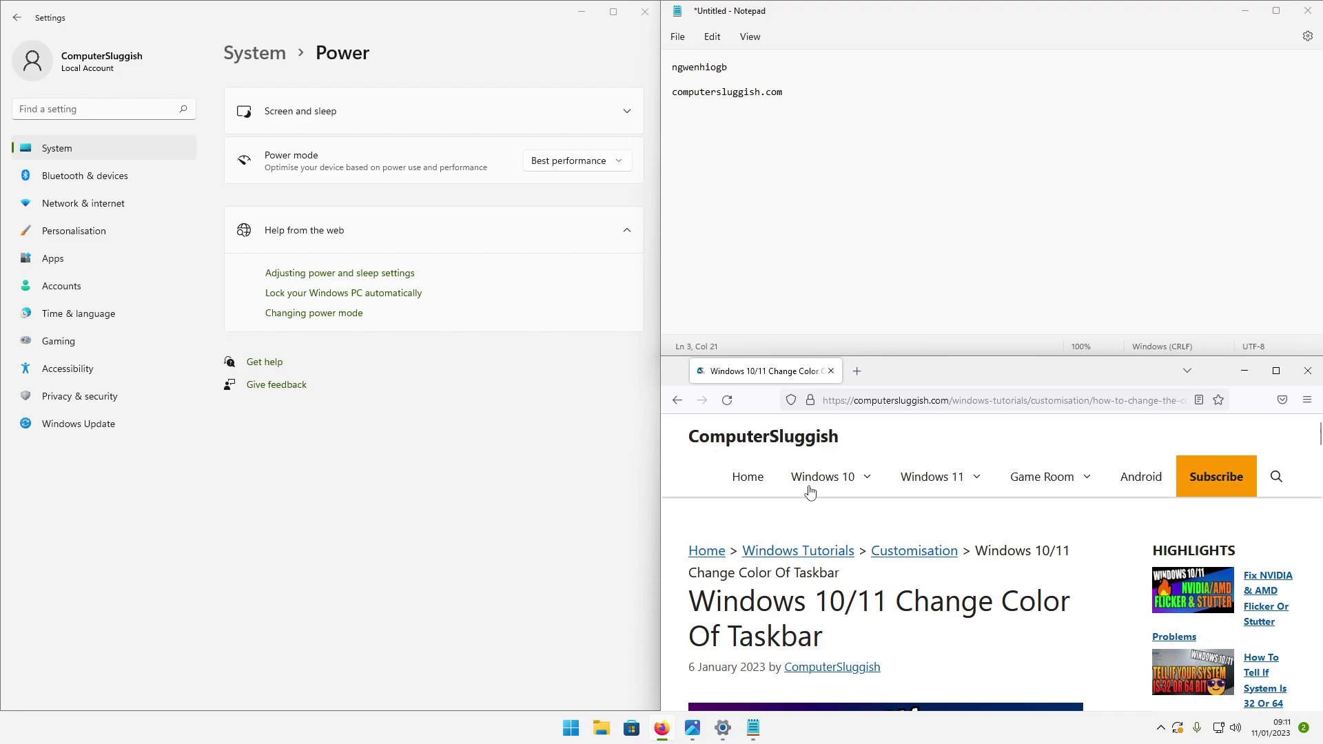
left_click(693, 735)
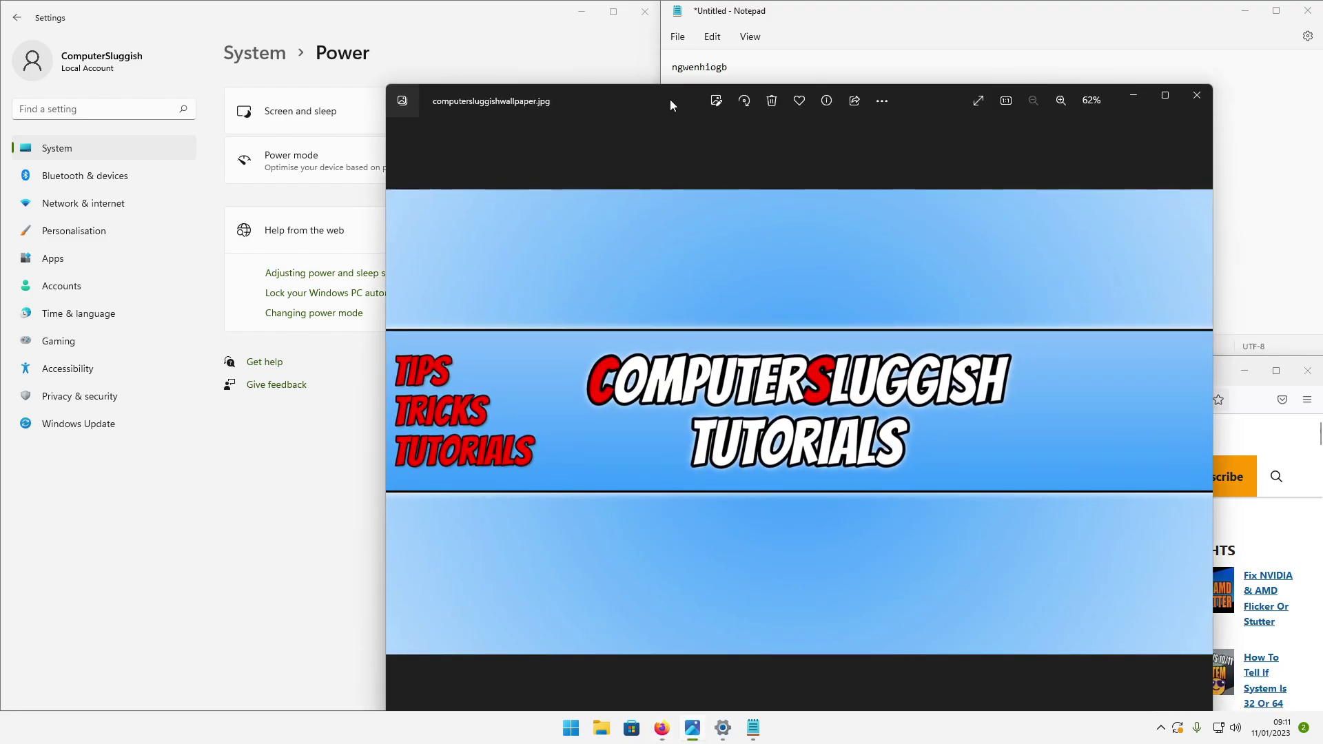
Snap Photos into the bottom-left quarter with Win+Left, Win+Down, and Settings into the top-left
left_click_drag(670, 101, 560, 126)
key("super+Left")
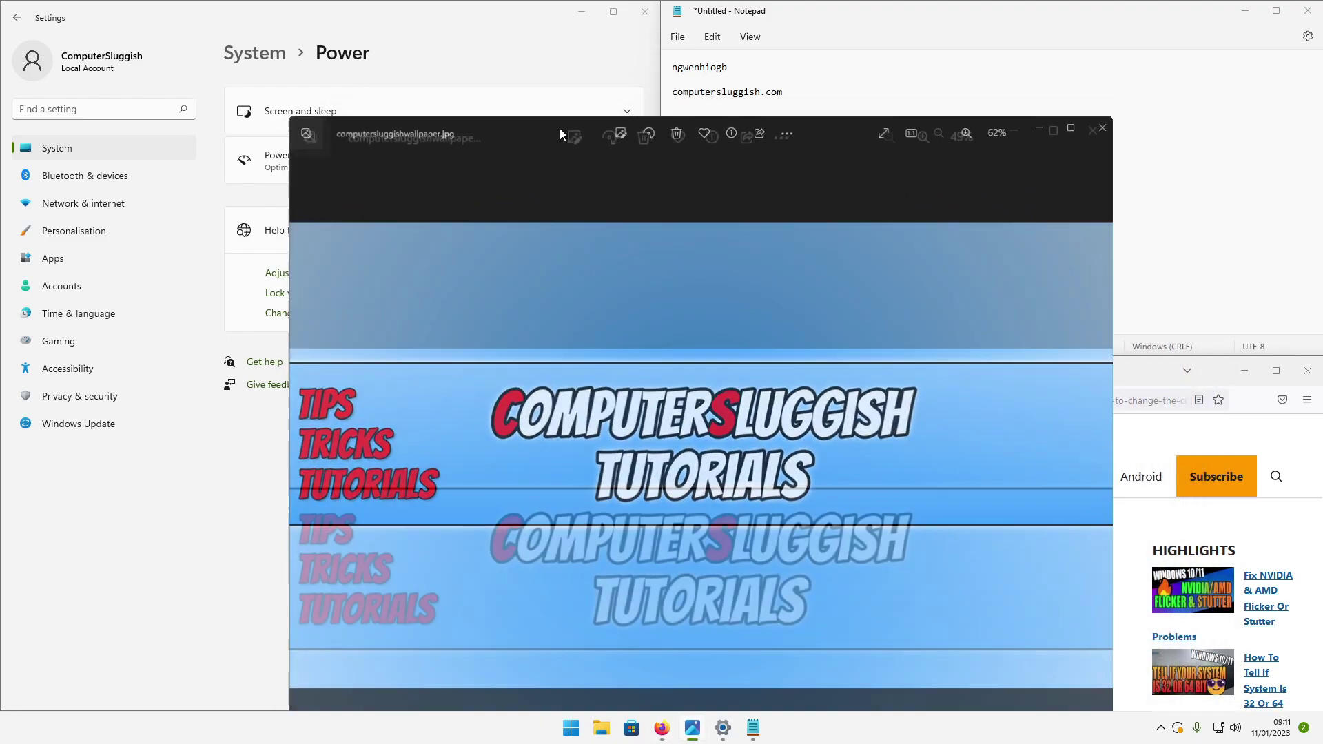
key("super+Down")
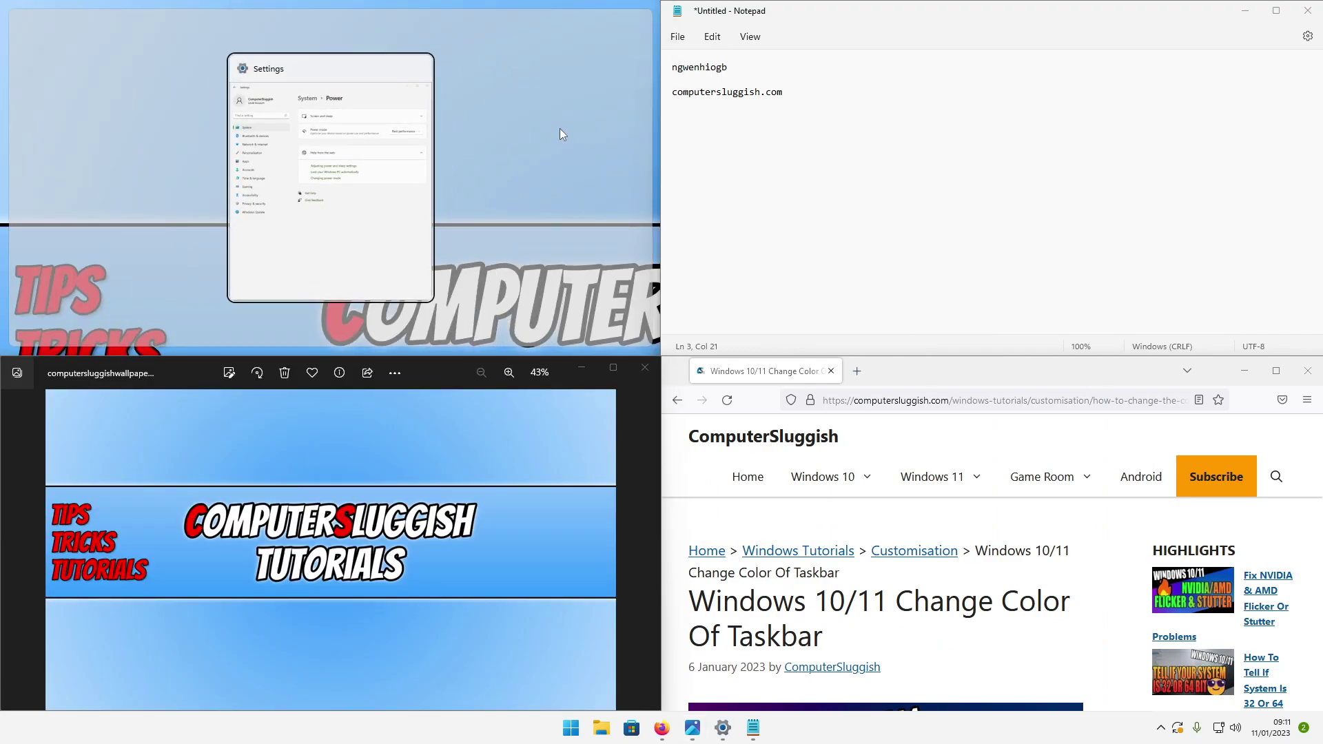
left_click(331, 172)
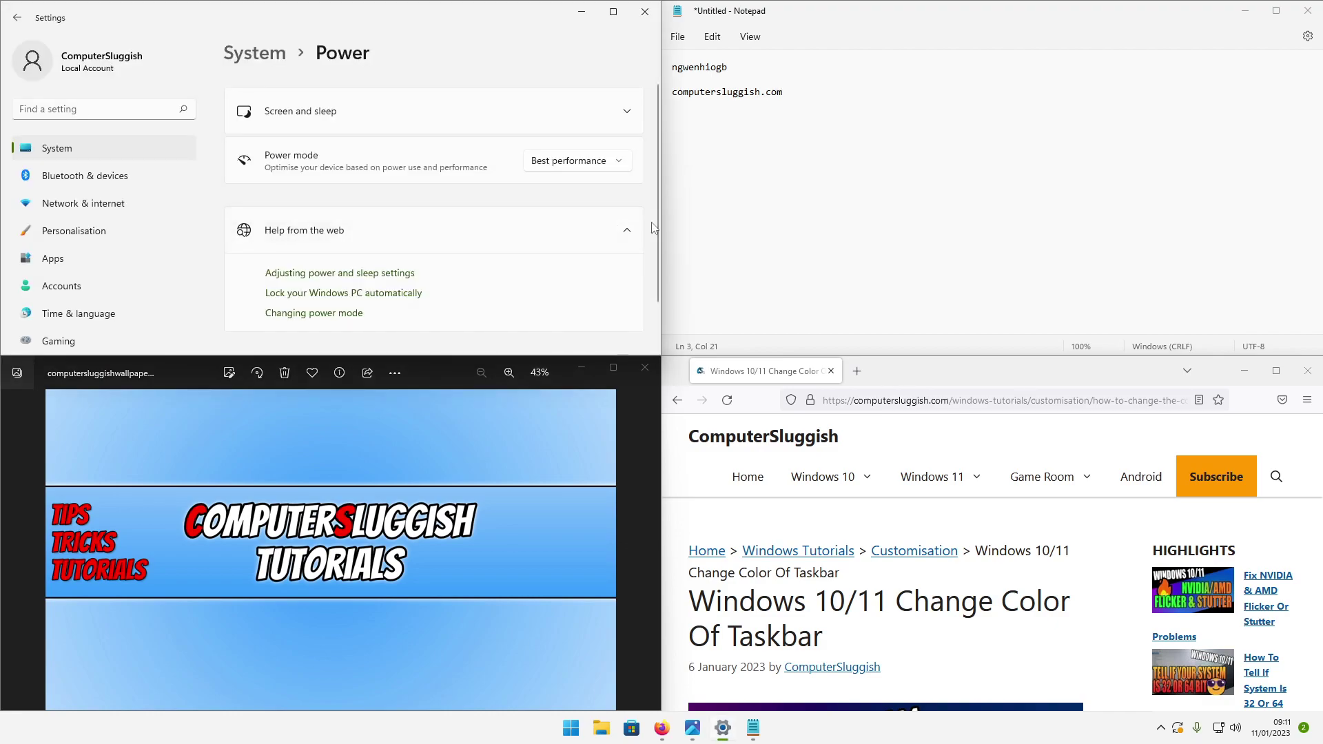